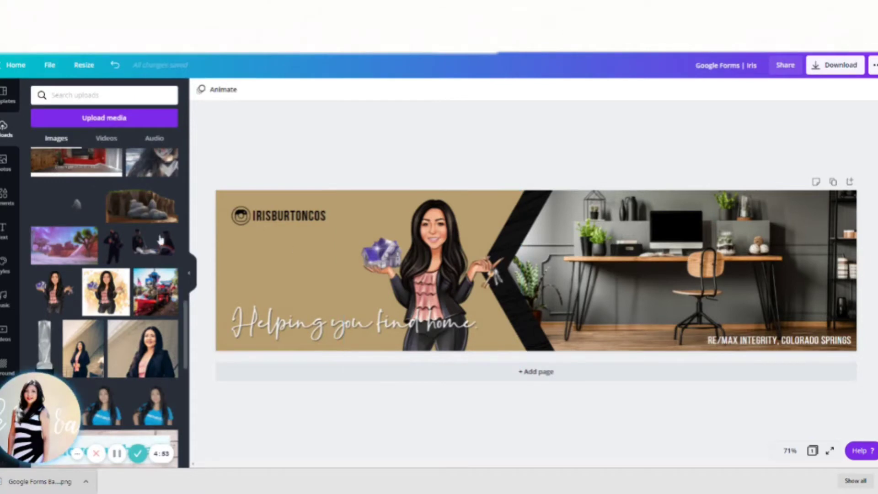
# Group the logo icon with the IRISBURTONCOS text on the Canva banner.
pyautogui.click(84, 69)
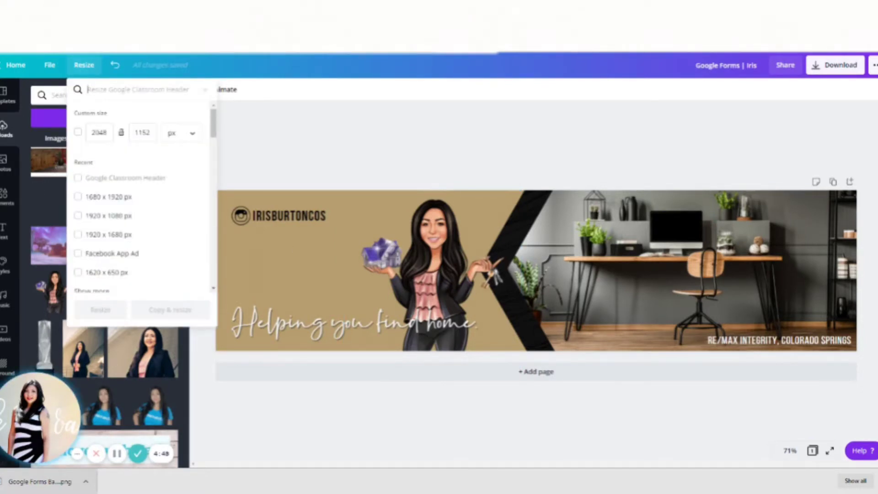
pyautogui.click(344, 97)
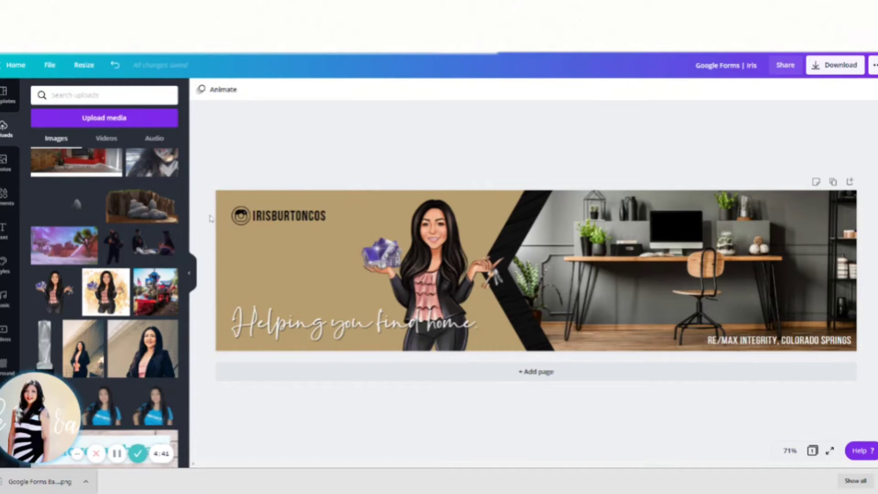
pyautogui.keyDown('shift'); pyautogui.click(257, 230); pyautogui.keyUp('shift')
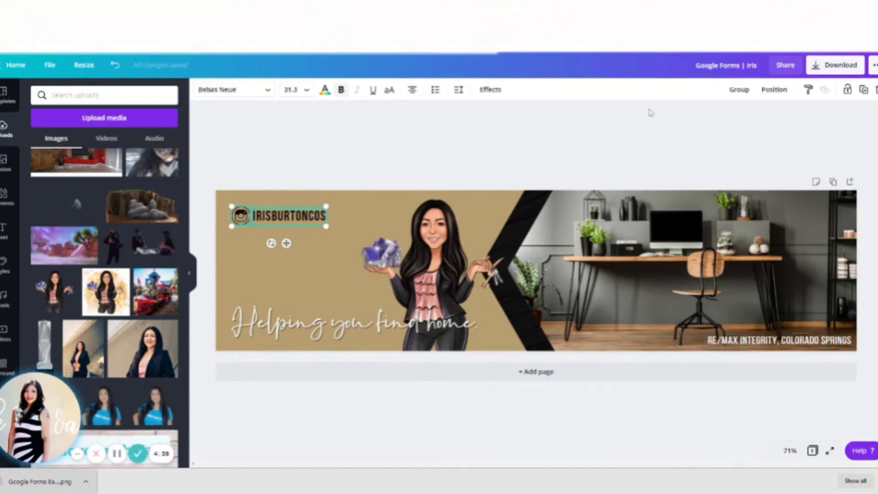
pyautogui.click(738, 89)
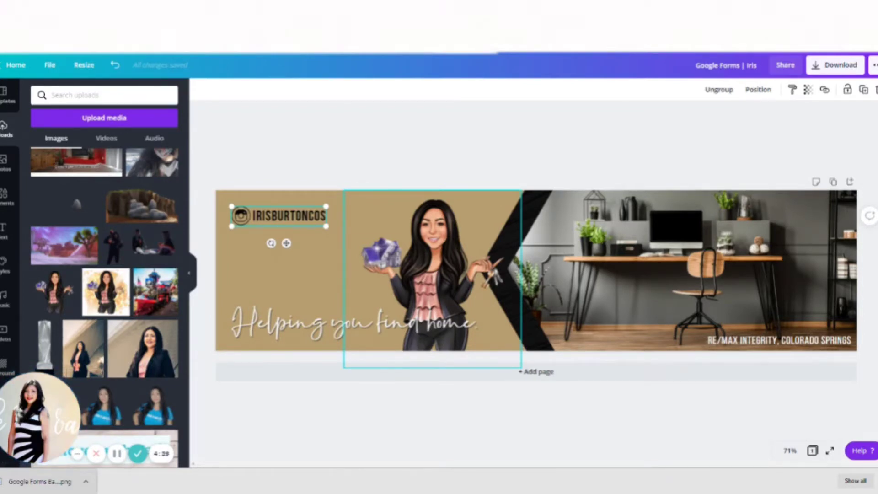
# Check the banner's background image, character cutout and office photo, then deselect.
pyautogui.click(460, 172)
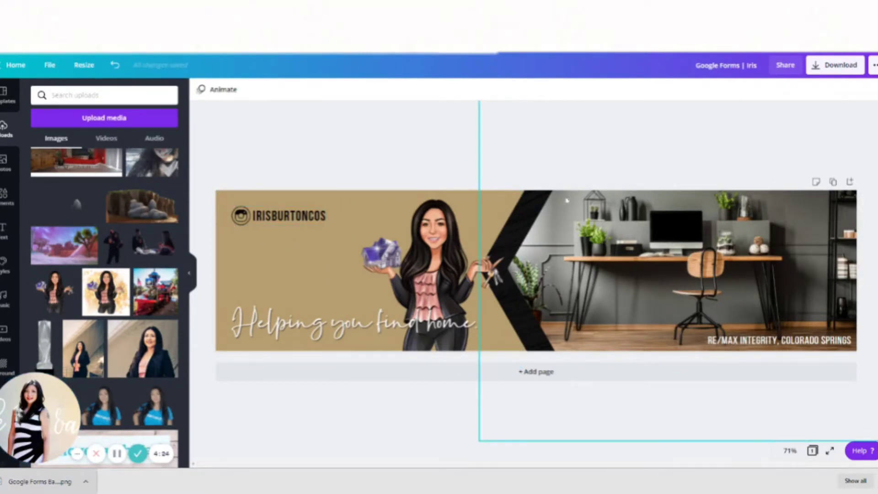
pyautogui.click(507, 203)
pyautogui.click(542, 204)
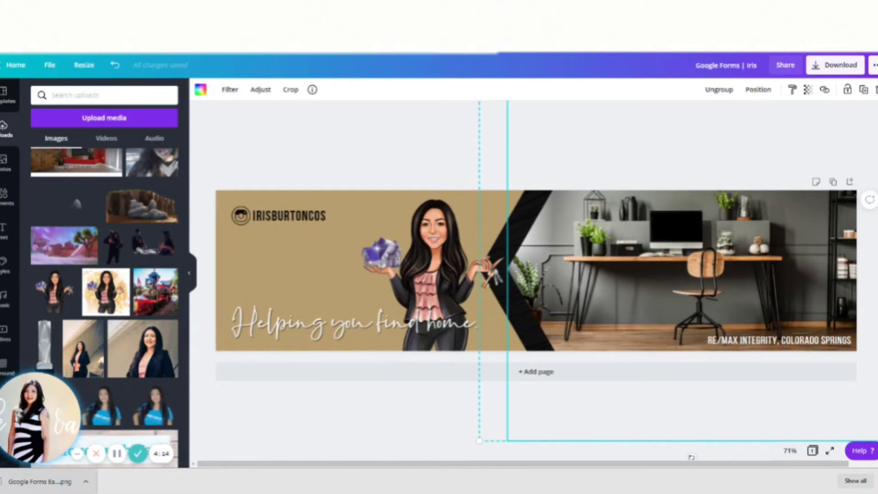
pyautogui.click(407, 151)
pyautogui.click(693, 286)
pyautogui.scroll(-1, 713, 435)
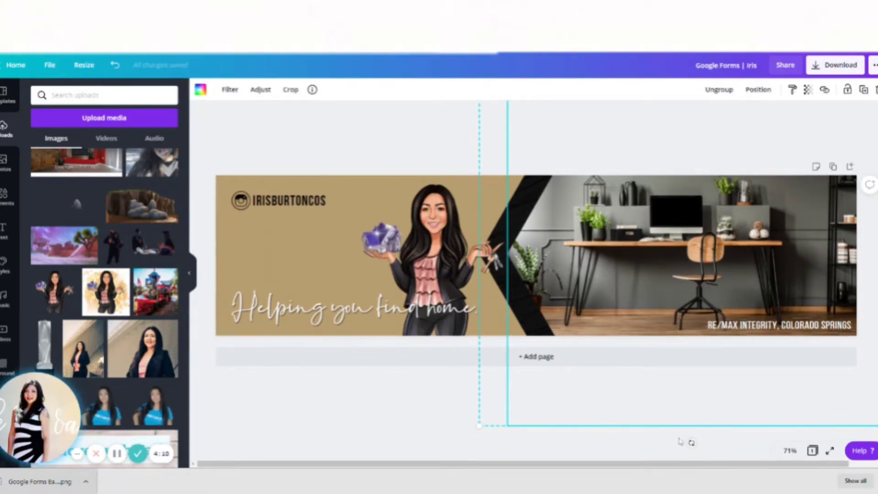
pyautogui.click(689, 441)
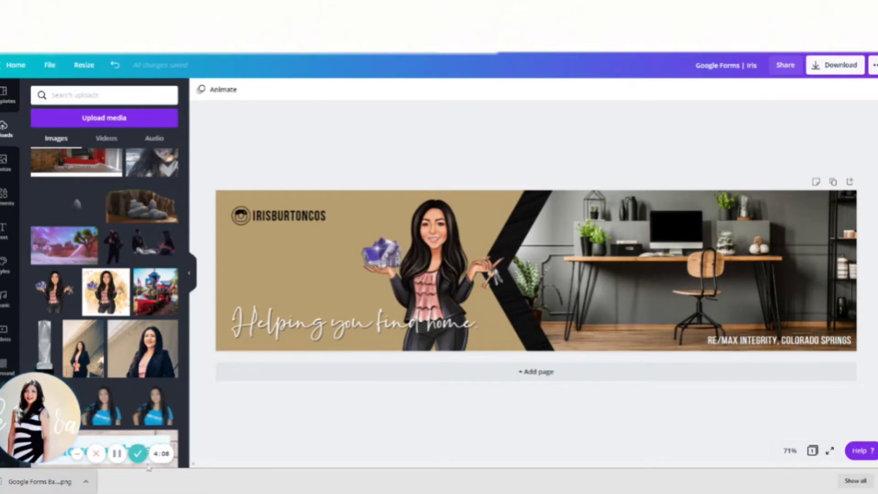
pyautogui.click(118, 454)
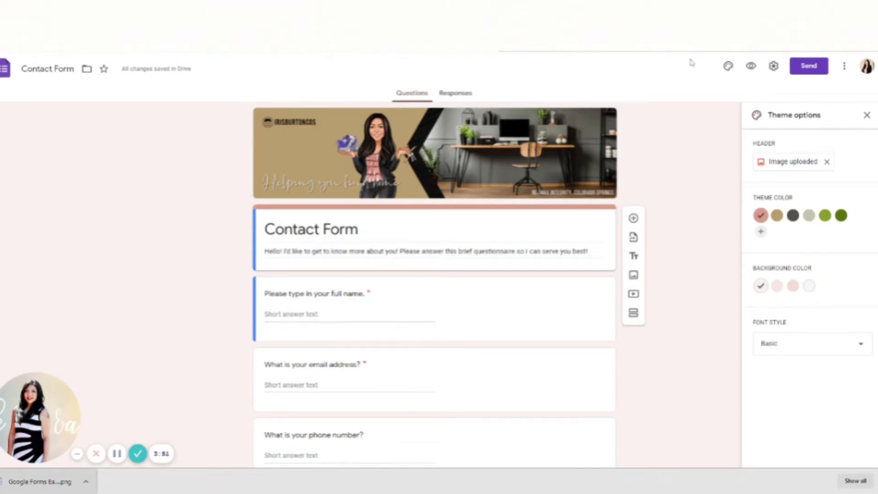
pyautogui.click(729, 69)
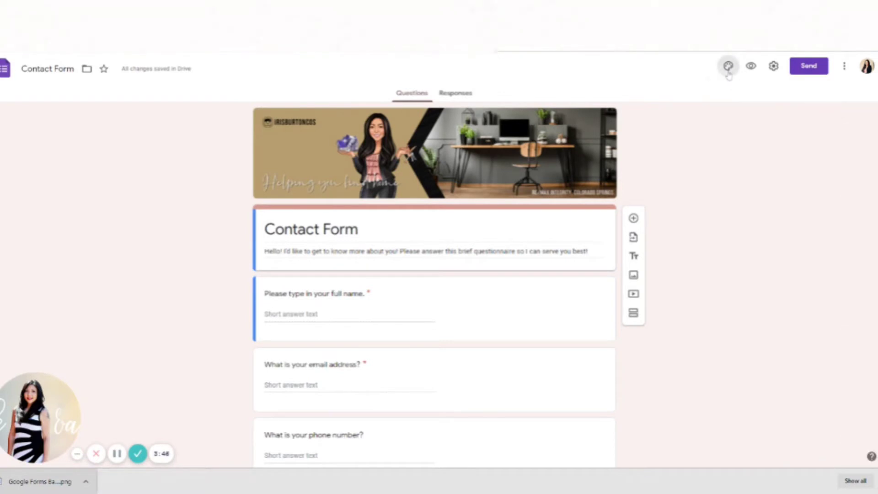
pyautogui.click(728, 65)
pyautogui.click(796, 166)
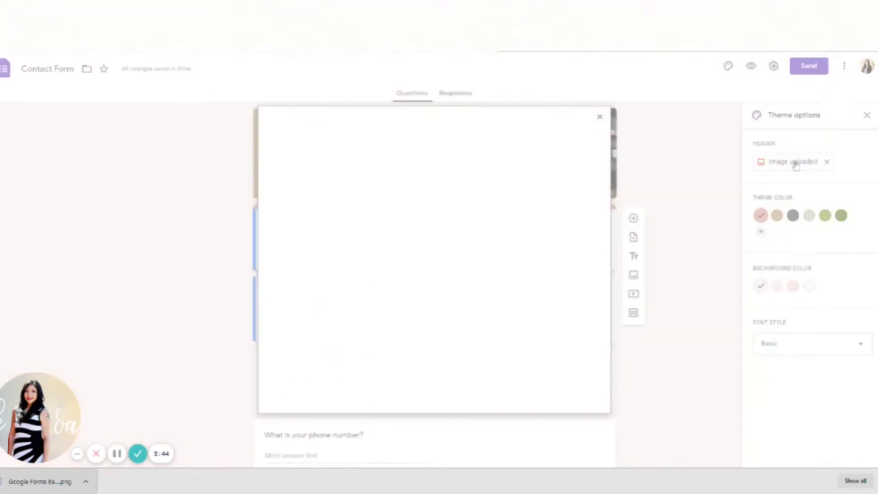
pyautogui.click(331, 155)
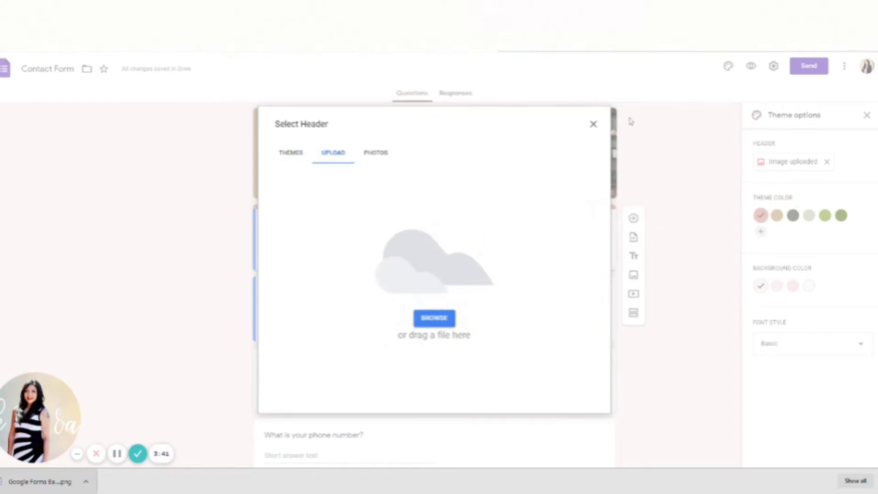
pyautogui.click(593, 124)
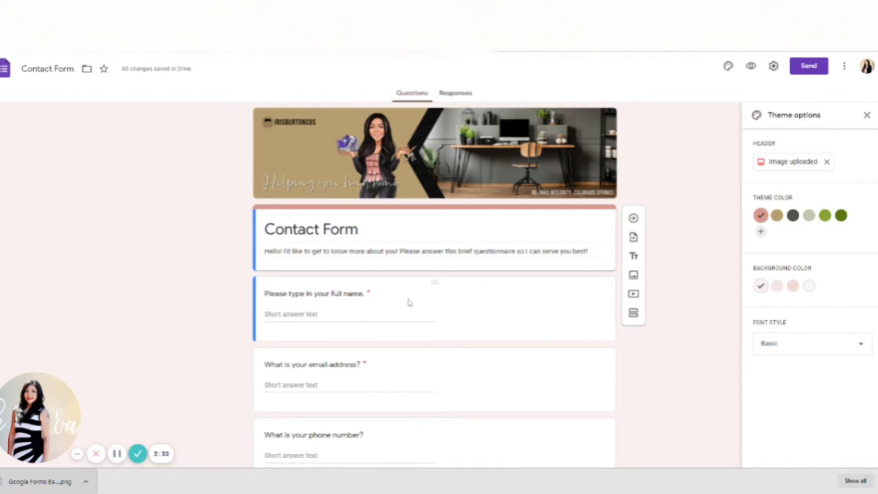
pyautogui.tripleClick(311, 252)
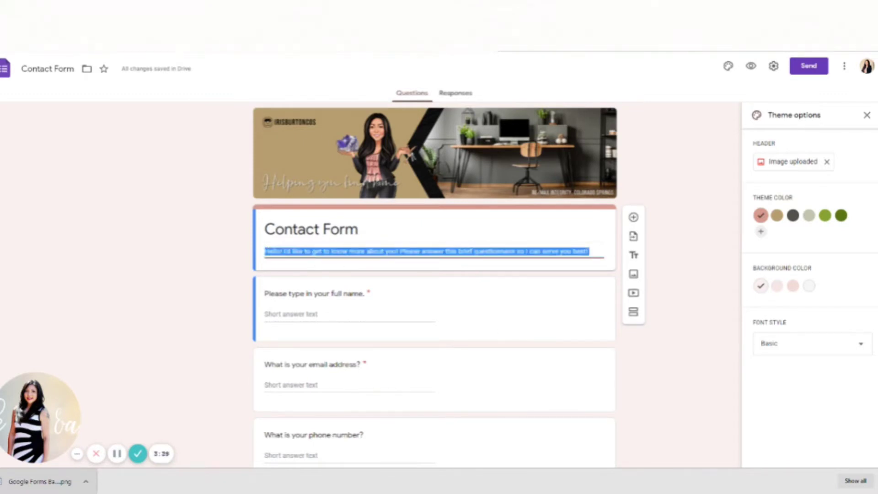
pyautogui.tripleClick(311, 229)
pyautogui.tripleClick(311, 252)
pyautogui.hotkey('shift', 'Tab')
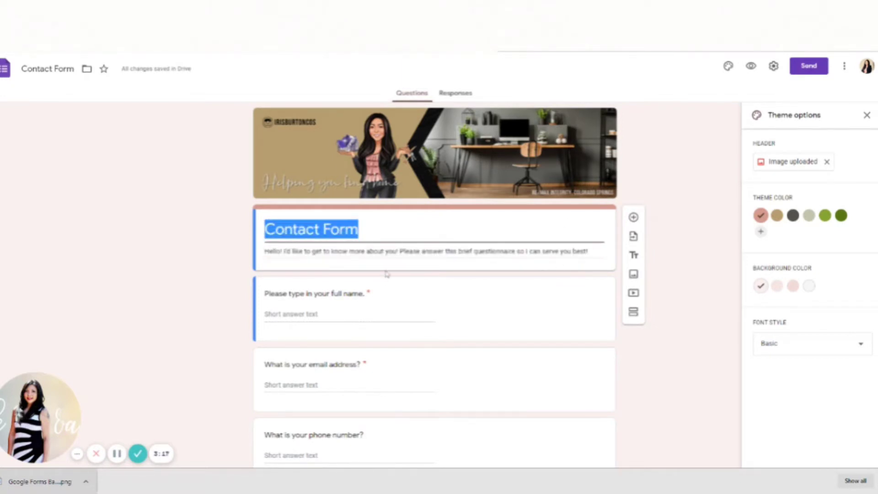
pyautogui.click(386, 274)
pyautogui.press('Tab')
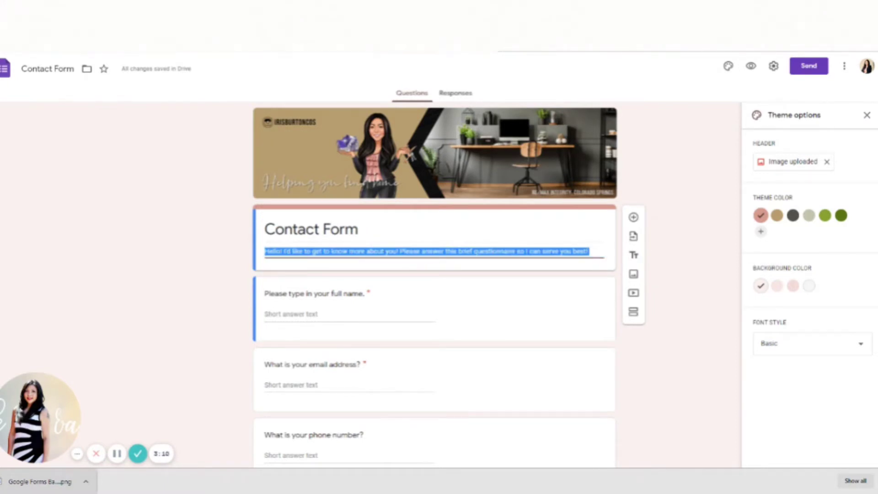
pyautogui.click(410, 273)
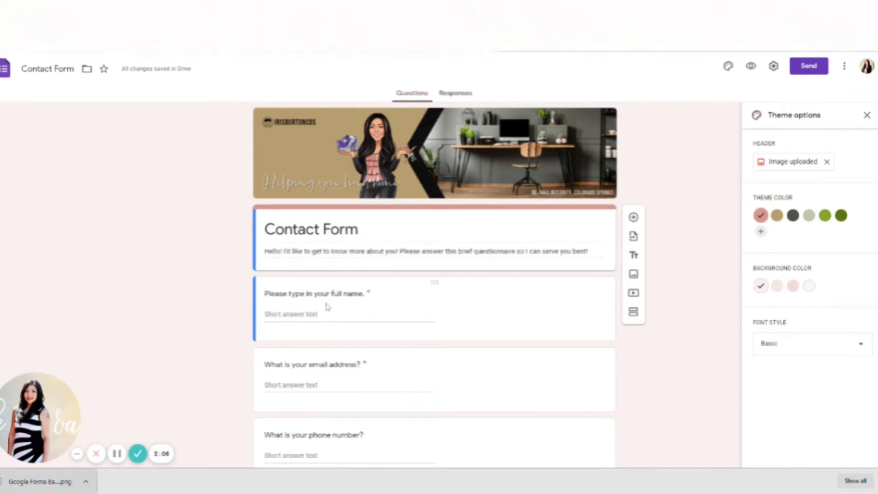
pyautogui.scroll(-1, 338, 311)
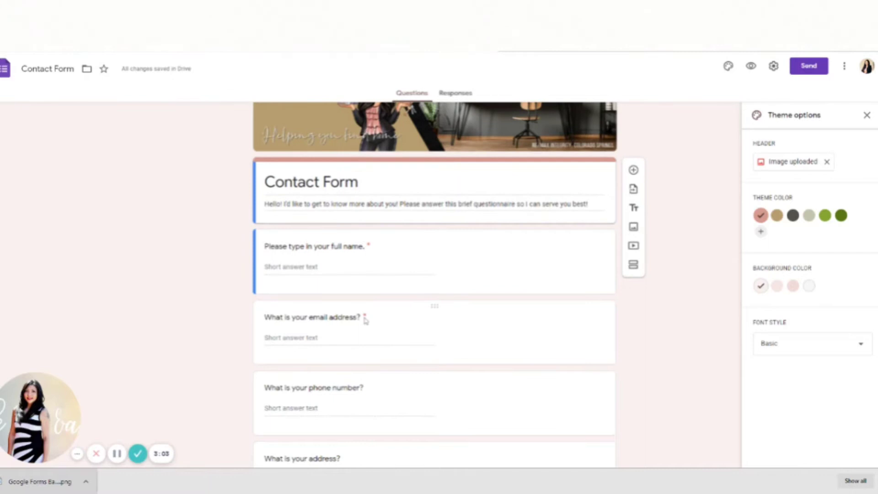
pyautogui.scroll(-1, 378, 392)
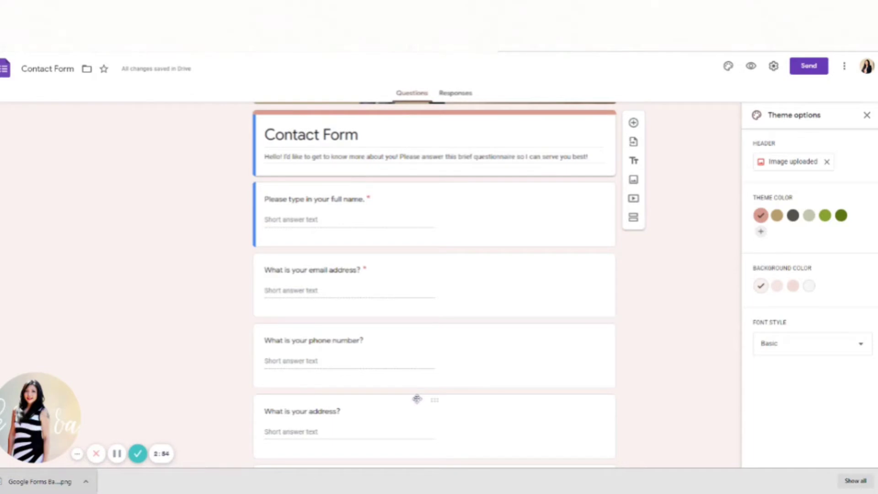
pyautogui.scroll(-3, 417, 399)
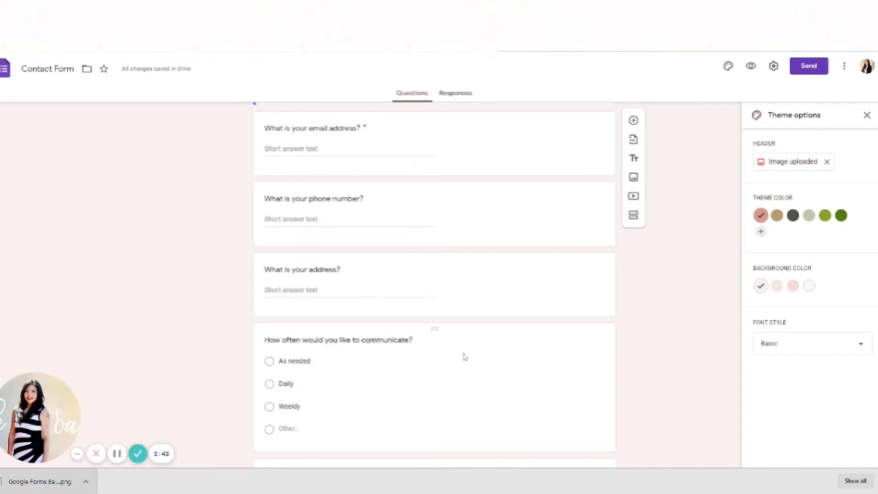
pyautogui.scroll(-3, 366, 236)
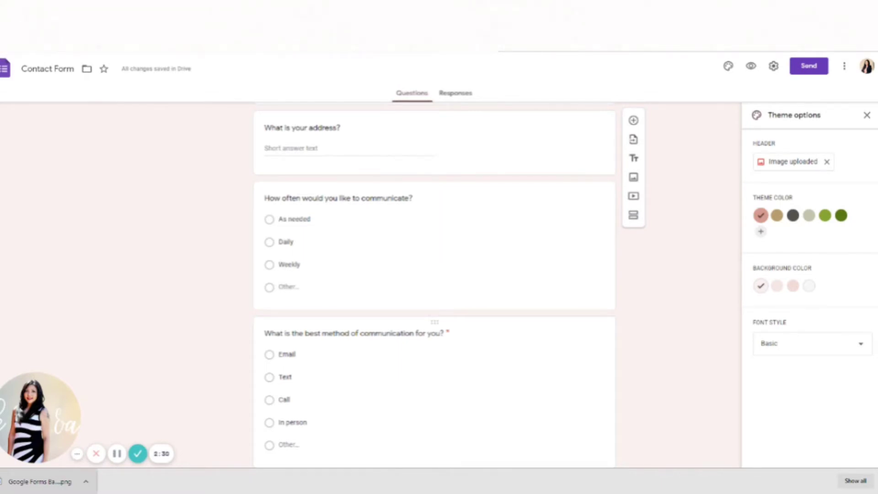
pyautogui.scroll(-2, 346, 345)
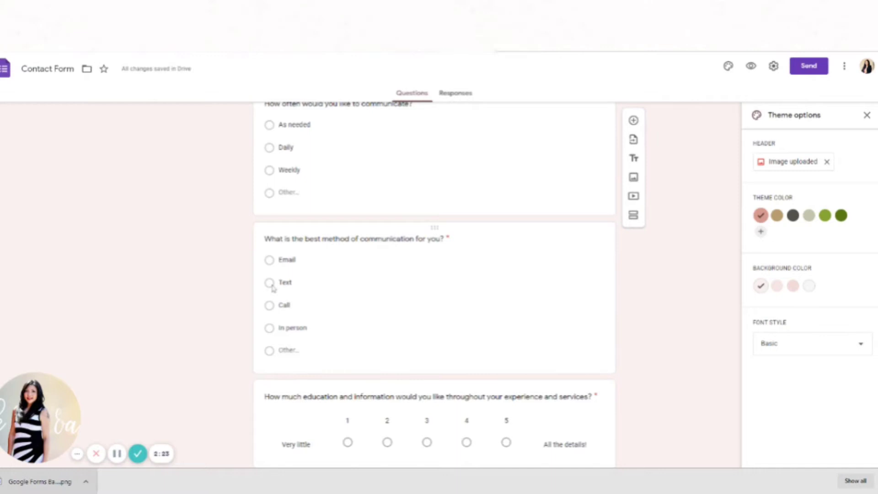
pyautogui.scroll(-1, 259, 346)
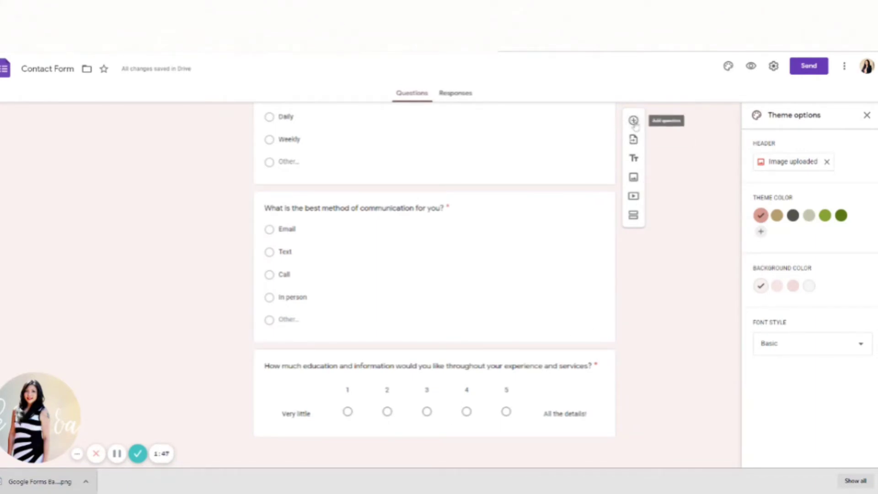
# Title the first question 'When do you need to move?'.
pyautogui.scroll(3, 633, 120)
pyautogui.scroll(-3, 464, 410)
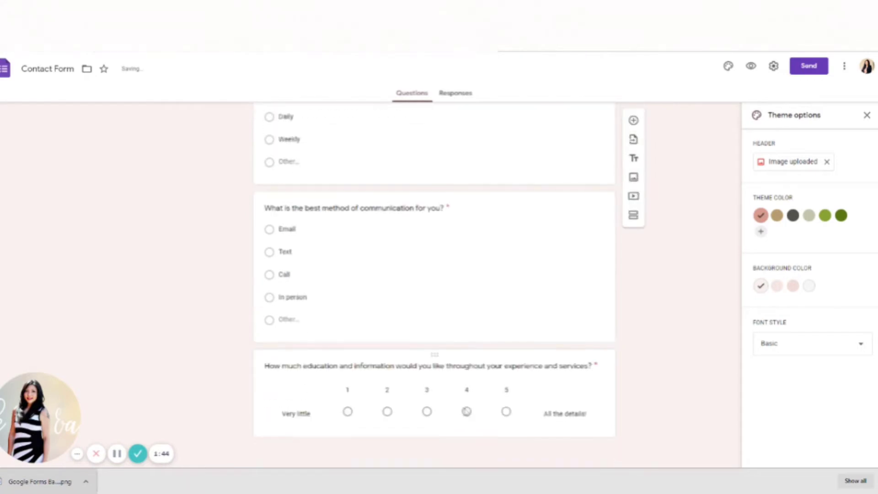
pyautogui.scroll(10, 656, 316)
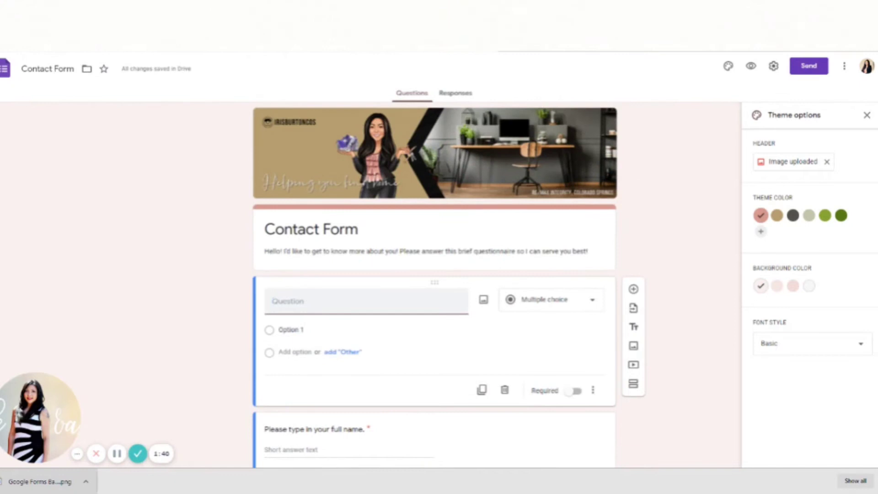
pyautogui.moveTo(435, 281)
pyautogui.mouseDown()
pyautogui.moveTo(451, 286)
pyautogui.moveTo(437, 331)
pyautogui.moveTo(435, 283)
pyautogui.mouseUp()
pyautogui.write('When do you need to m')
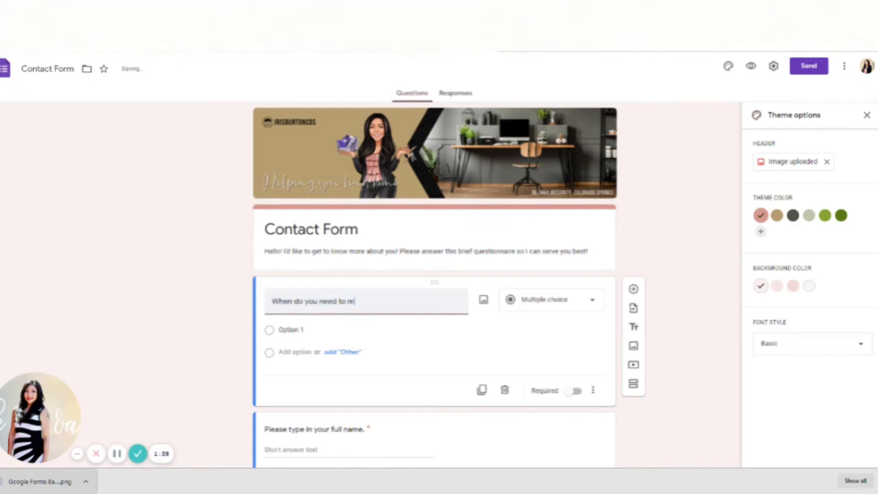
pyautogui.write('ove?')
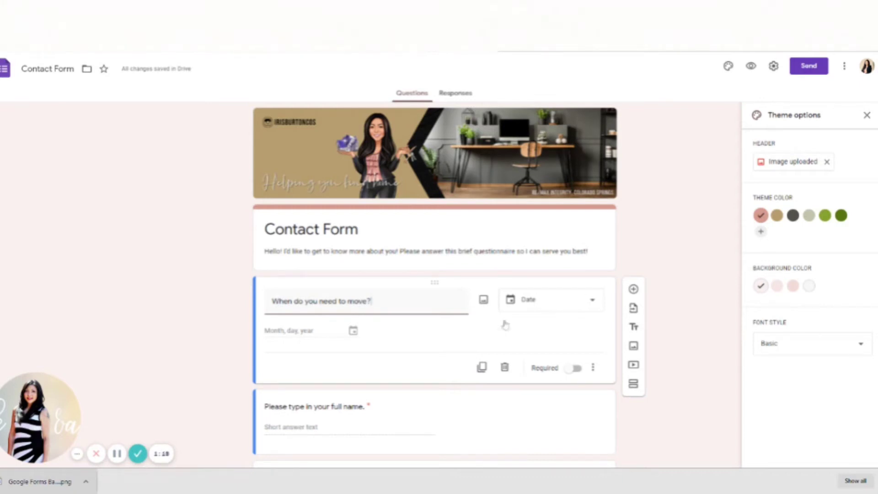
# Make it a dropdown with options Springs, Fall and Summer.
pyautogui.click(565, 312)
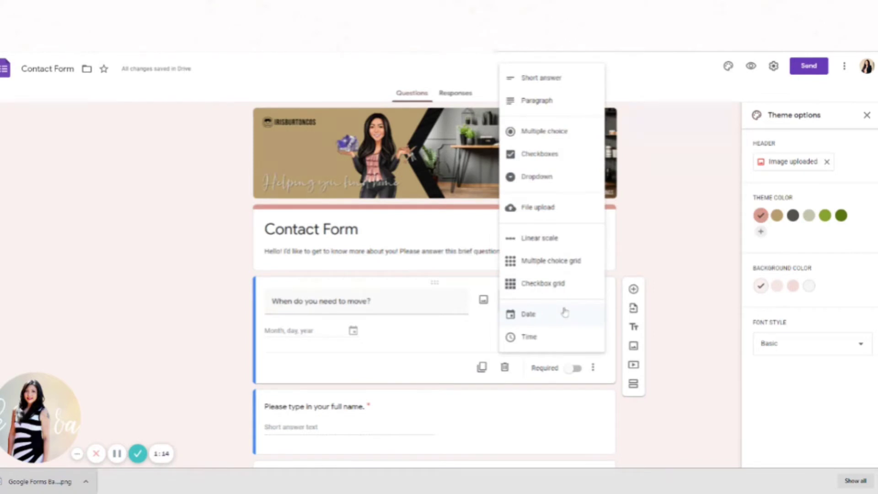
pyautogui.click(537, 177)
pyautogui.click(297, 338)
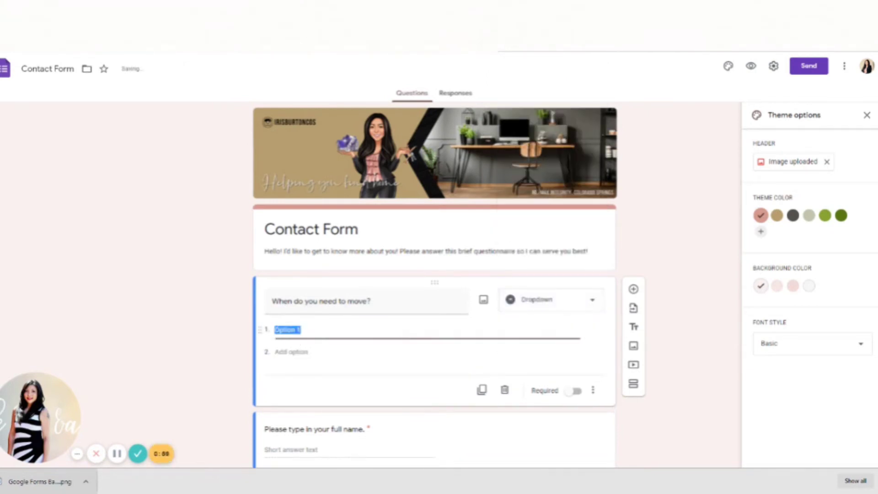
pyautogui.write('Soon')
pyautogui.press('BackSpace')
pyautogui.press('BackSpace')
pyautogui.press('BackSpace')
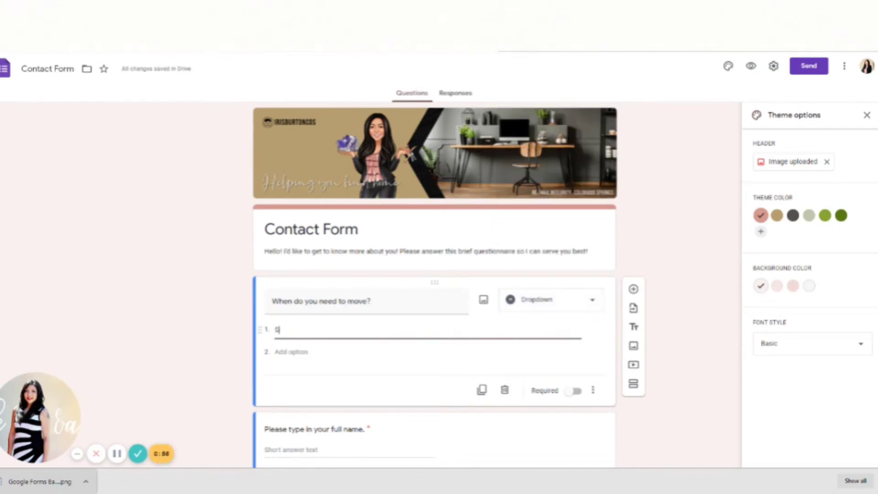
pyautogui.write('prings')
pyautogui.click(293, 368)
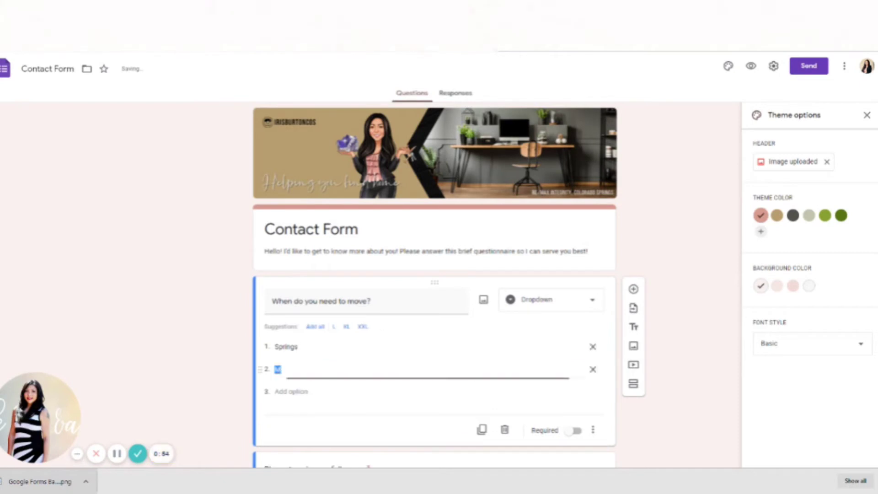
pyautogui.write('Fall')
pyautogui.press('Return')
pyautogui.write('Summer')
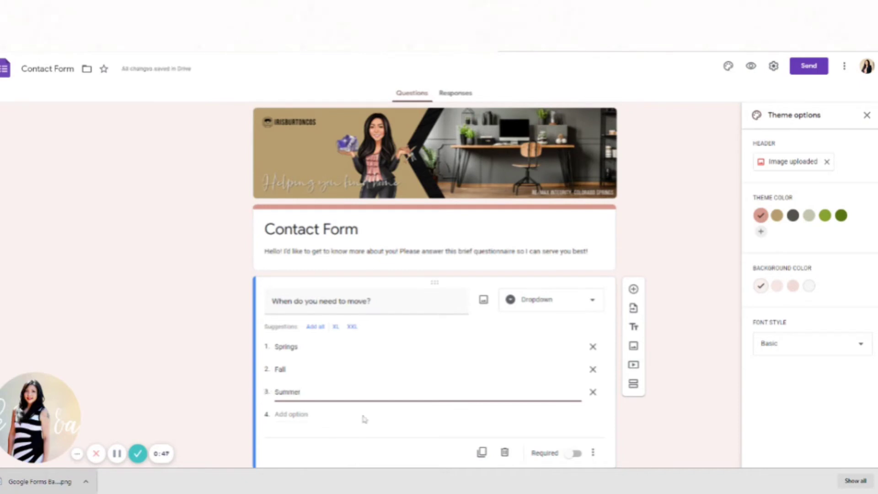
# Remove the Springs and Fall options and change the question to Short answer.
pyautogui.click(592, 346)
pyautogui.click(592, 346)
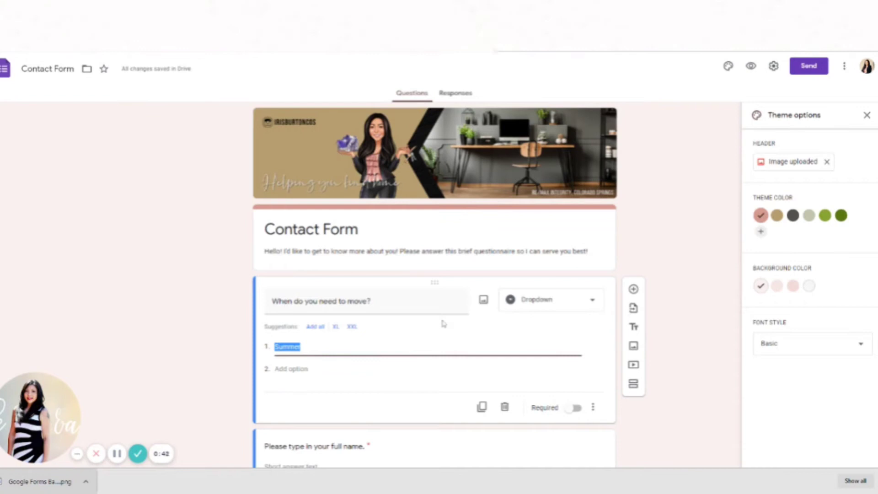
pyautogui.click(577, 306)
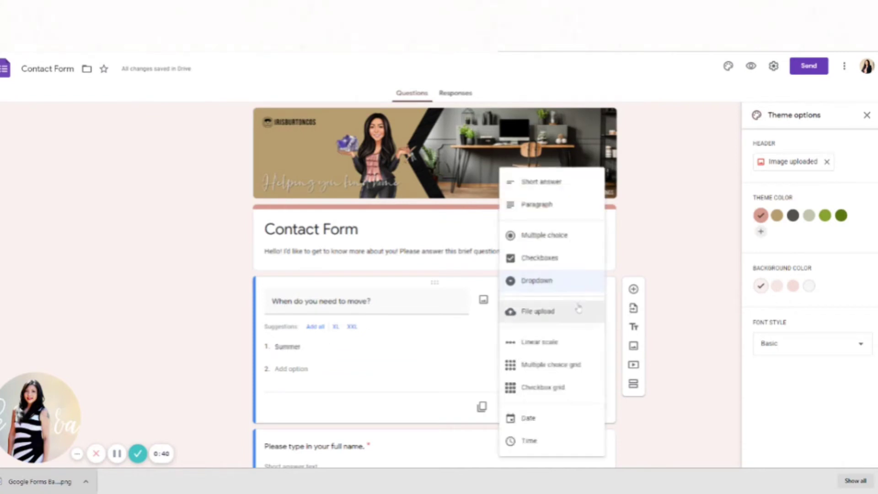
pyautogui.click(562, 181)
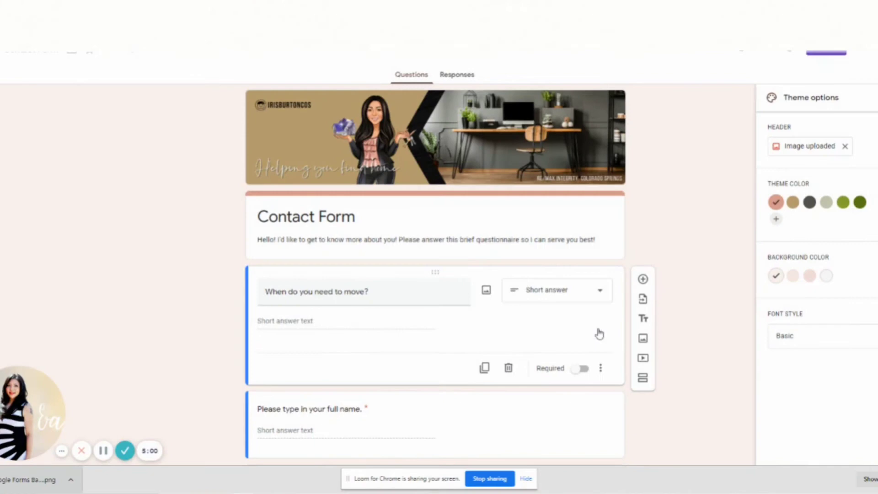
# Add a short-answer question 'What part of town do you want to move?'.
pyautogui.click(643, 280)
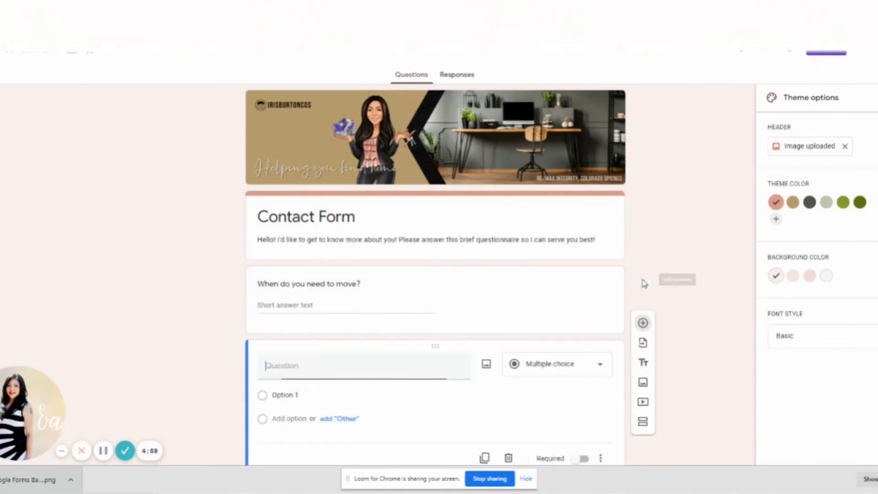
pyautogui.write('Wha')
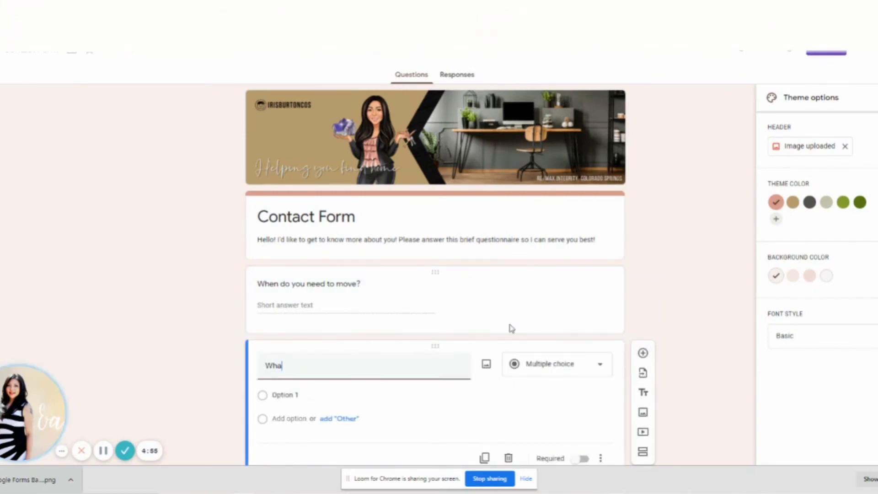
pyautogui.write('t part of to')
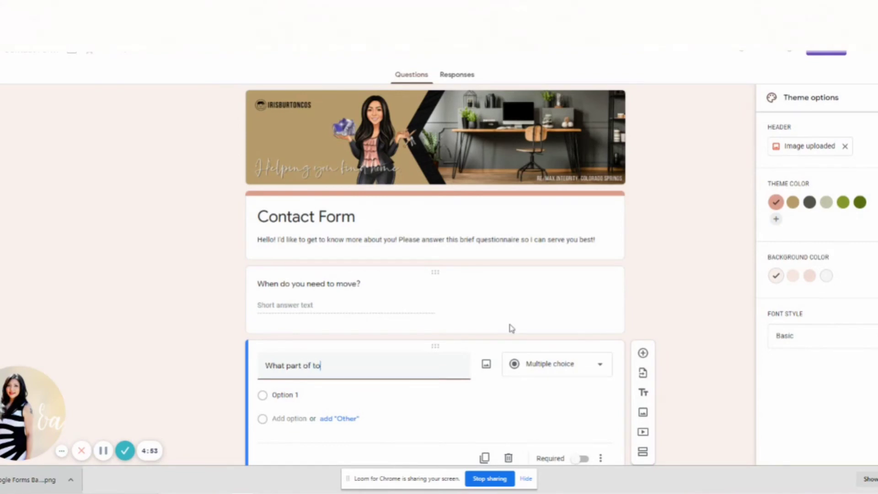
pyautogui.write('wn do you want to mo')
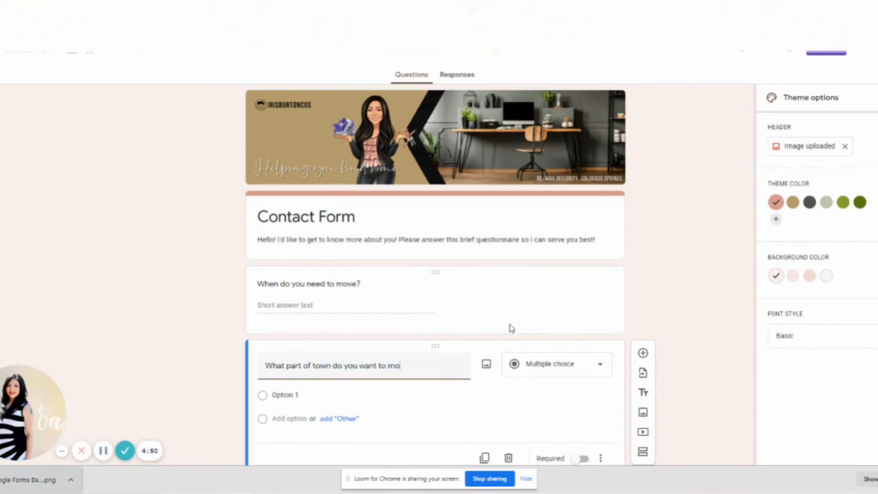
pyautogui.write('ve?')
pyautogui.click(574, 369)
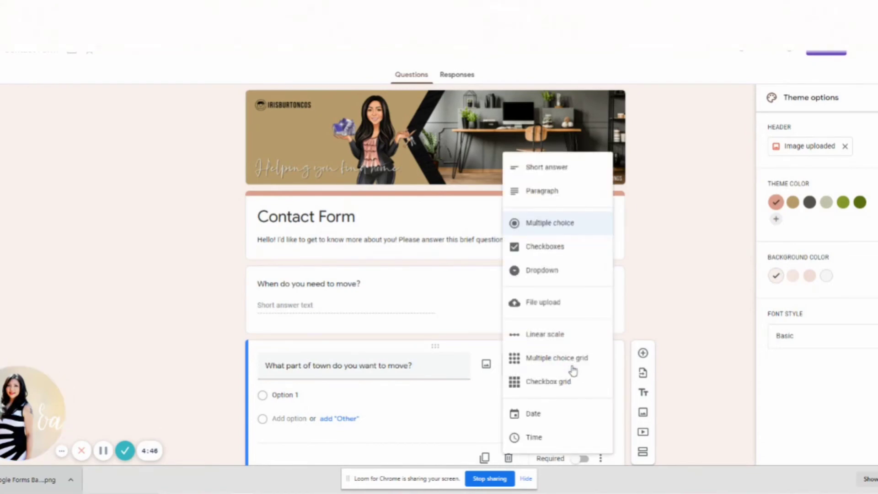
pyautogui.click(569, 174)
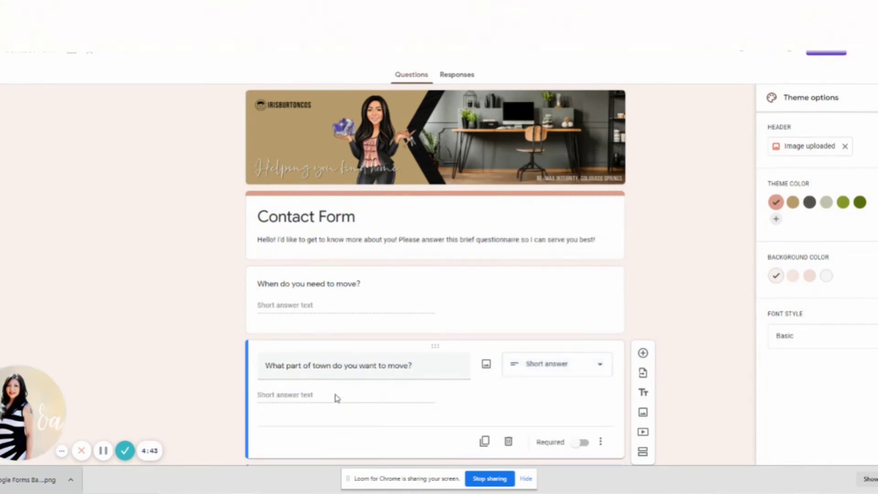
# Duplicate the part-of-town question directly below it.
pyautogui.scroll(-4, 465, 364)
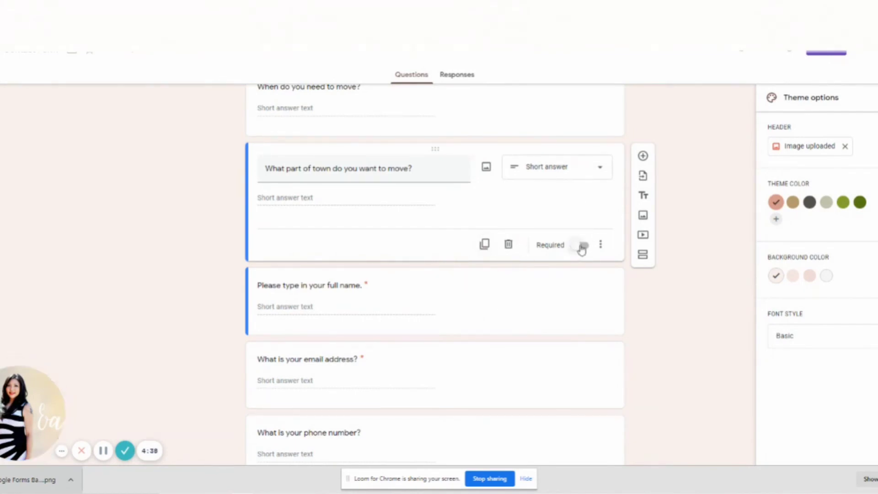
pyautogui.click(486, 247)
pyautogui.scroll(3, 392, 176)
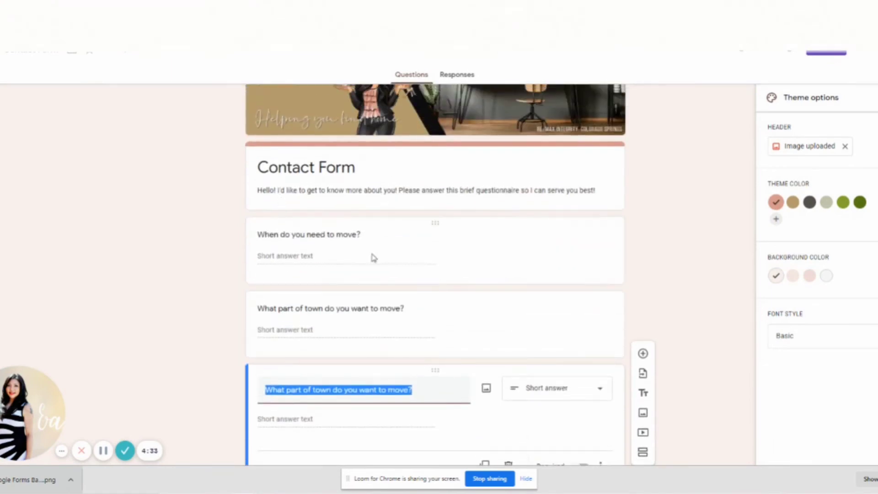
pyautogui.scroll(-3, 372, 254)
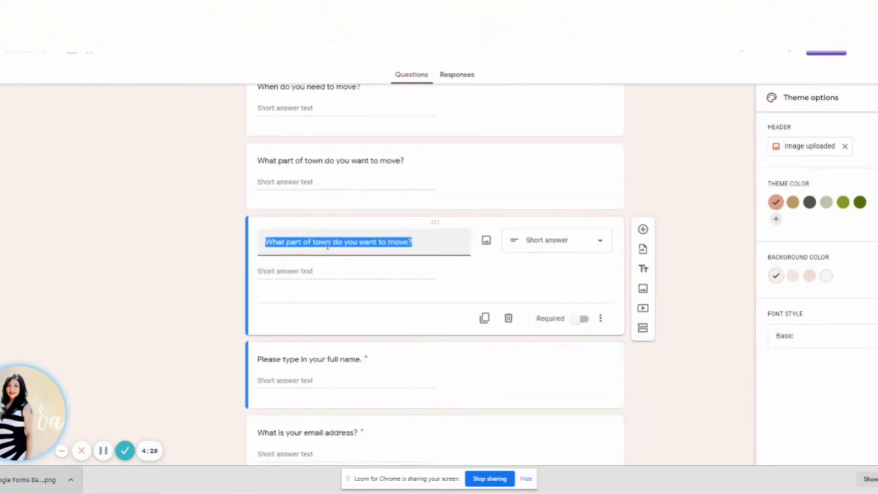
# Retitle the duplicate question 'How many people are in your household?'.
pyautogui.click(102, 450)
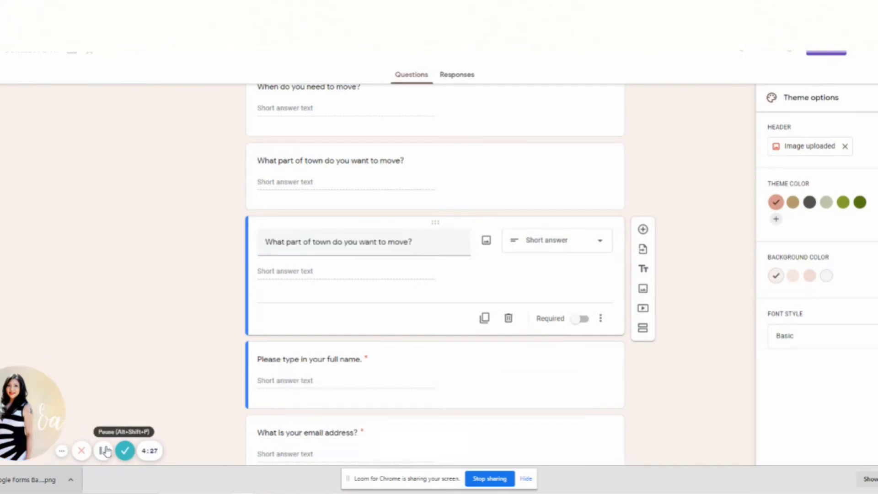
pyautogui.tripleClick(378, 243)
pyautogui.write('Ho')
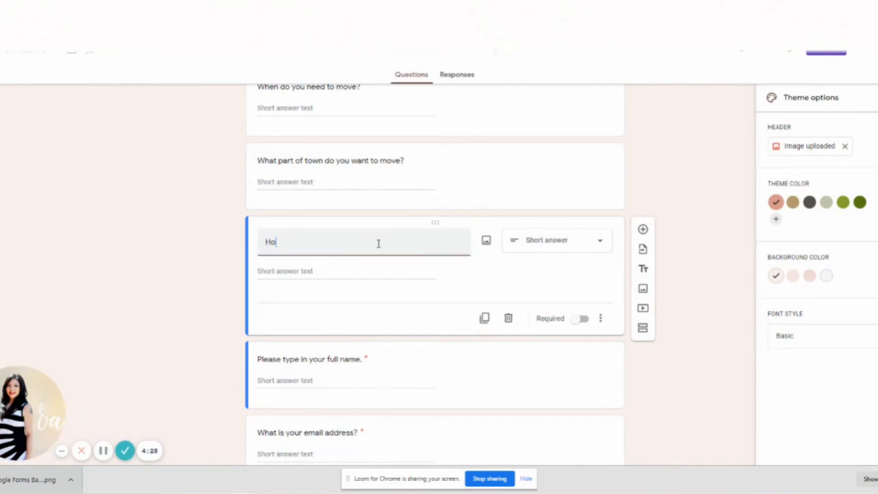
pyautogui.write('w many people are in your household')
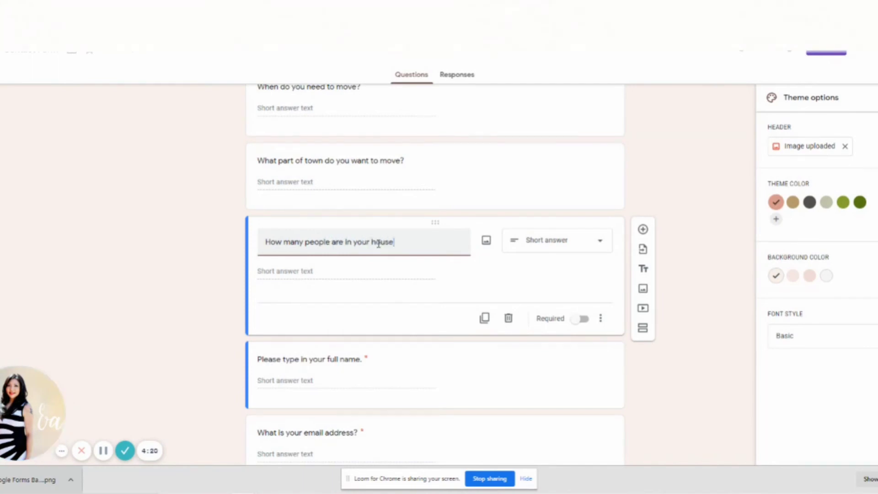
pyautogui.press('BackSpace')
pyautogui.press('BackSpace')
pyautogui.press('BackSpace')
pyautogui.press('BackSpace')
pyautogui.write('hold?')
pyautogui.click(485, 288)
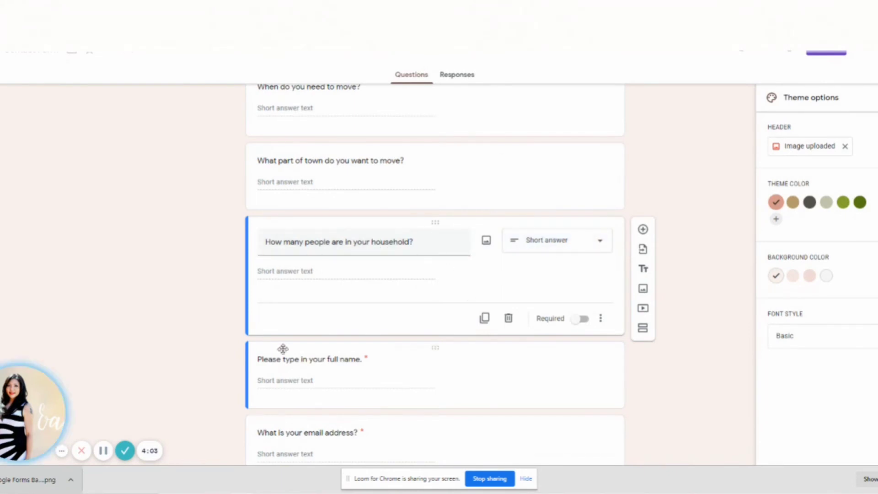
# Drag the 'When do you need to move?' question to the end of the form.
pyautogui.scroll(-2, 401, 386)
pyautogui.scroll(5, 404, 387)
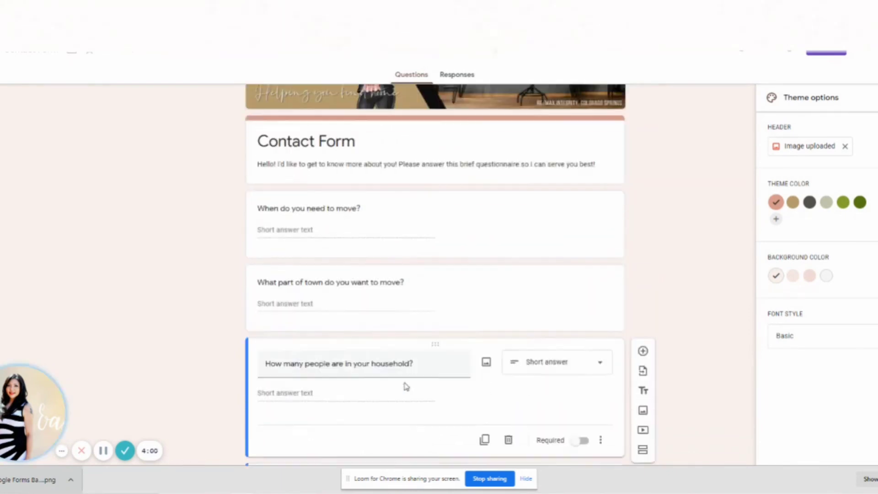
pyautogui.moveTo(441, 231); pyautogui.dragTo(470, 433)
pyautogui.click(685, 301)
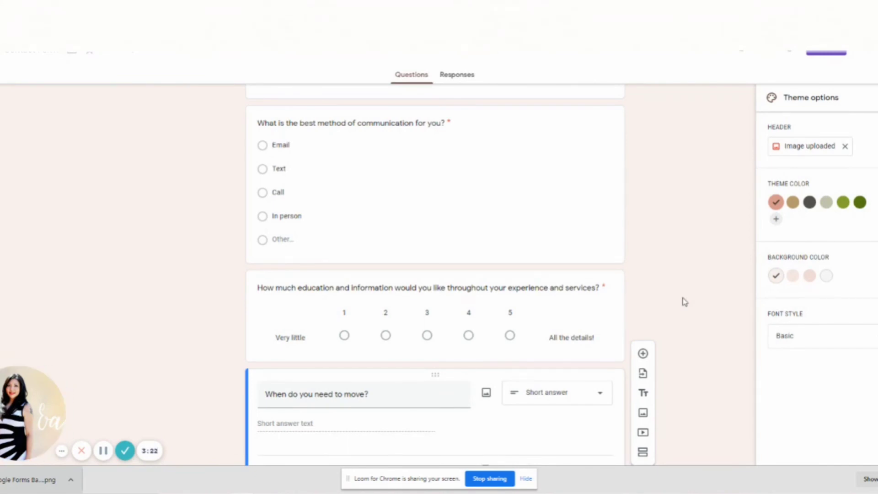
pyautogui.scroll(-1, 640, 315)
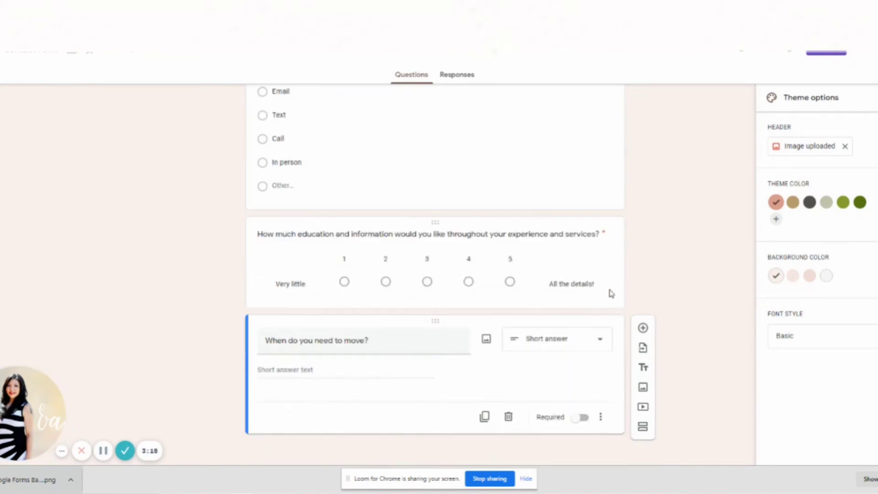
# In the Send form dialog, include the form in the email, then show its shareable link.
pyautogui.click(840, 53)
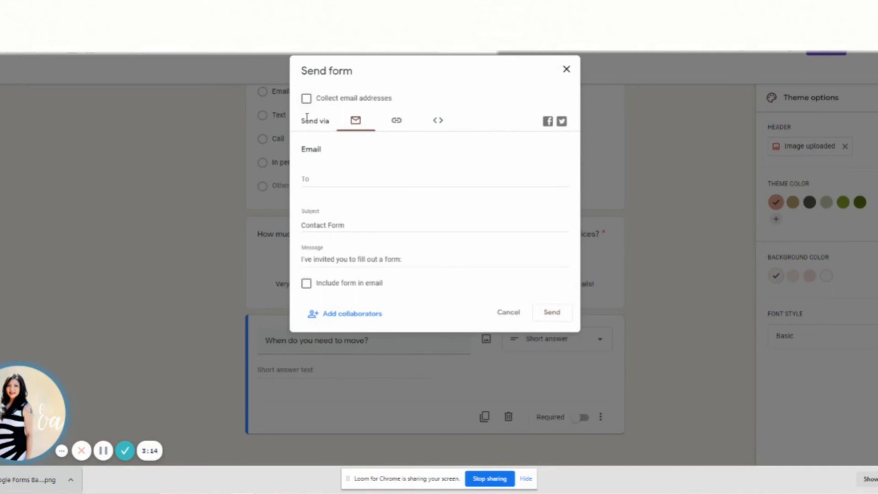
pyautogui.click(305, 180)
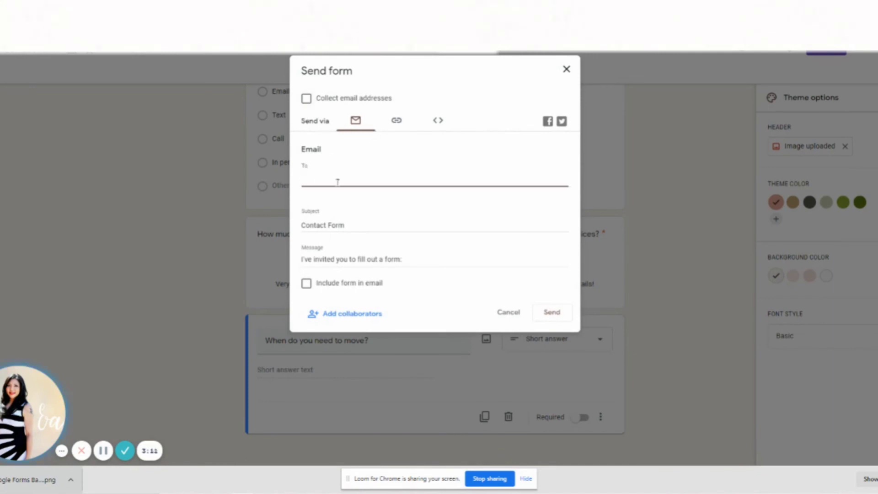
pyautogui.click(346, 227)
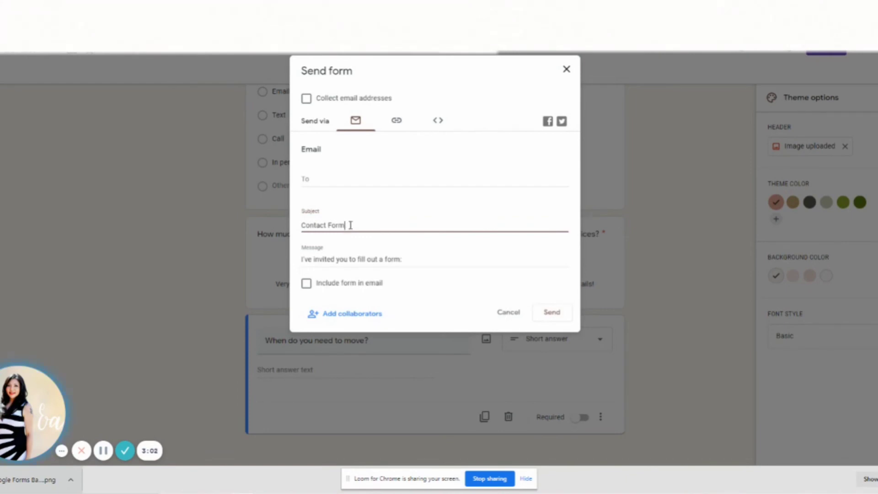
pyautogui.click(307, 284)
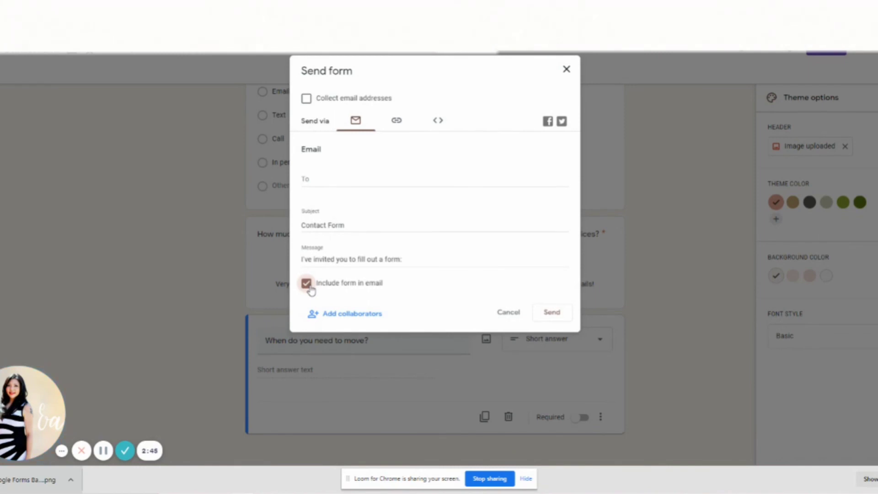
pyautogui.click(397, 122)
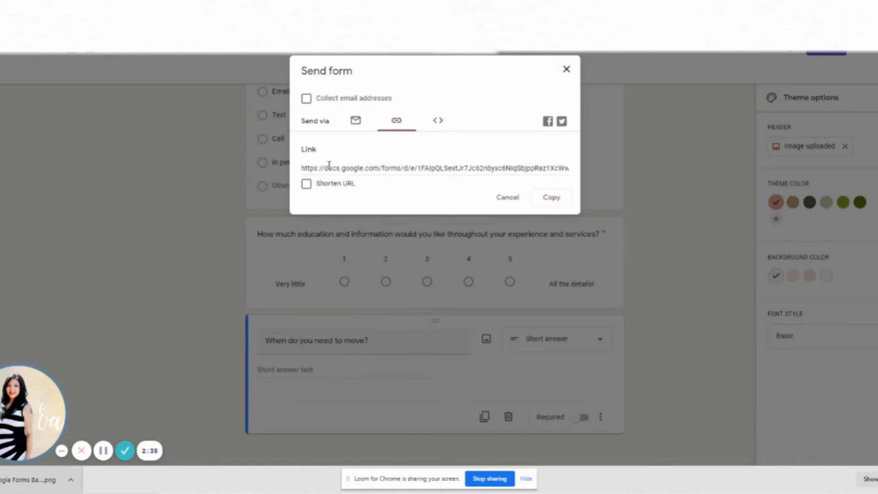
# View the embed code, return to email sending, and enable collecting email addresses.
pyautogui.click(438, 120)
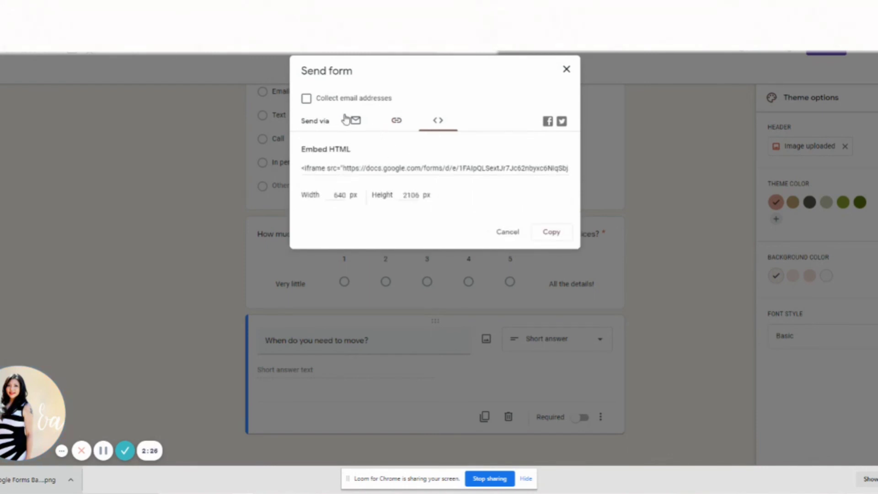
pyautogui.click(357, 123)
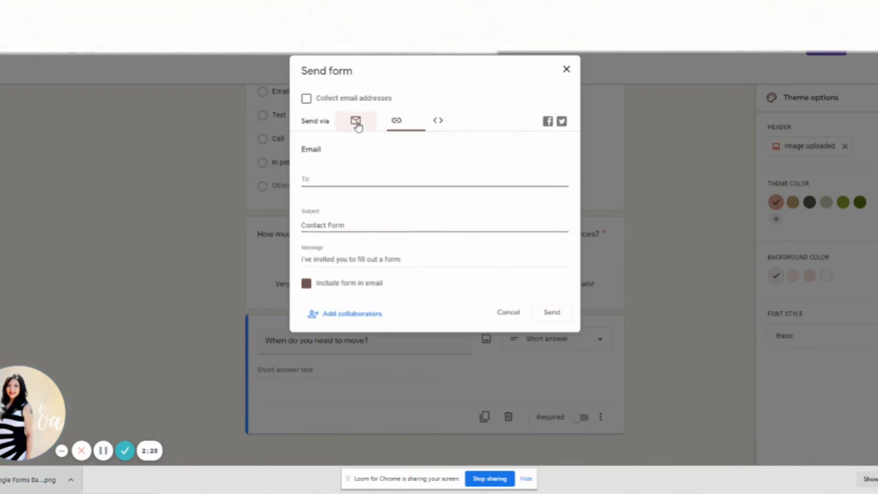
pyautogui.click(341, 176)
pyautogui.click(307, 100)
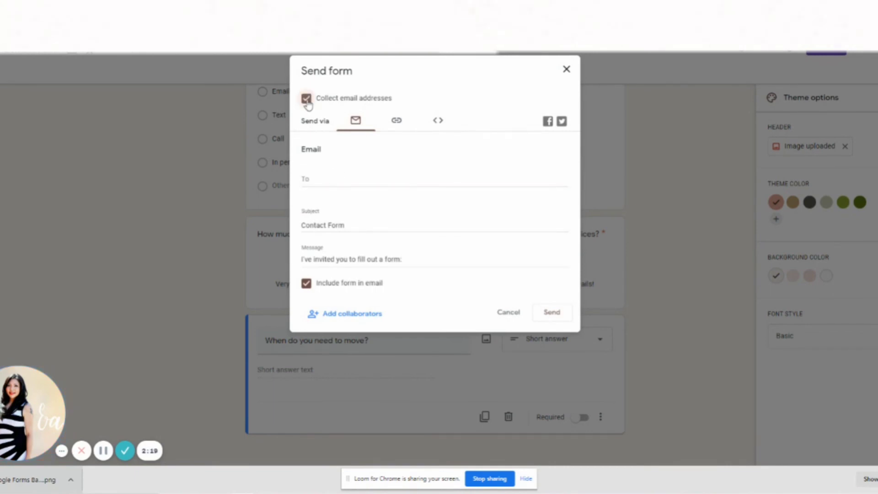
# Untick 'Collect email addresses' in the Send form dialog.
pyautogui.click(306, 104)
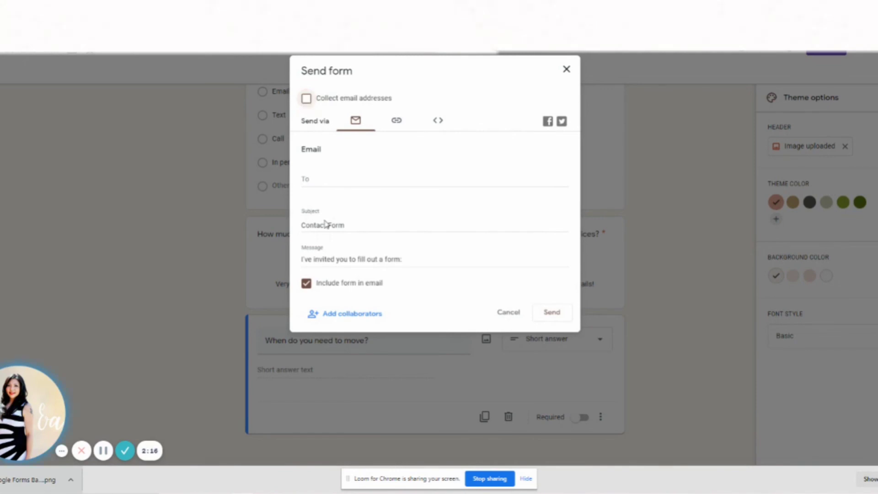